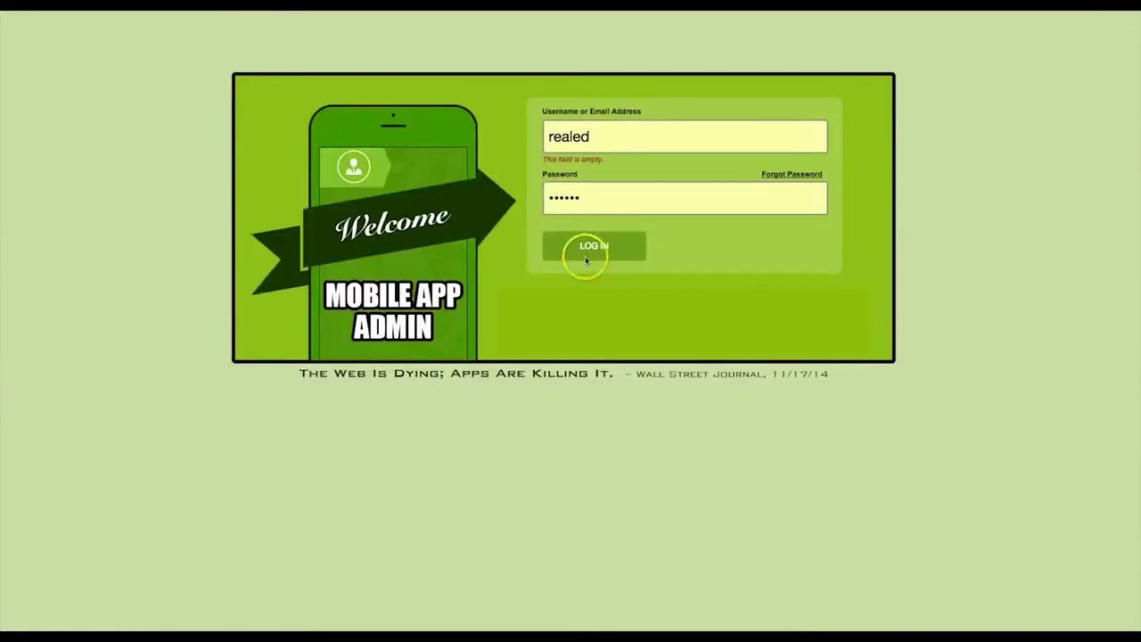
- Create and save a 'QR Coupon' tab with the QR Coupons Tab function and money icon
left_click(610, 245)
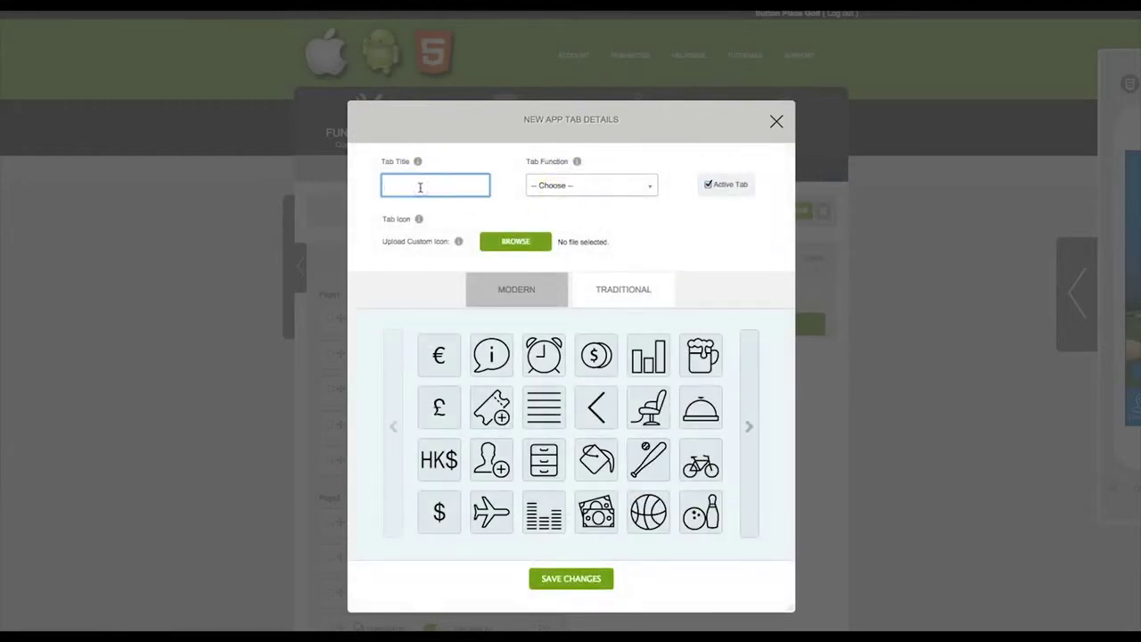
type("QR Coupon")
left_click(528, 182)
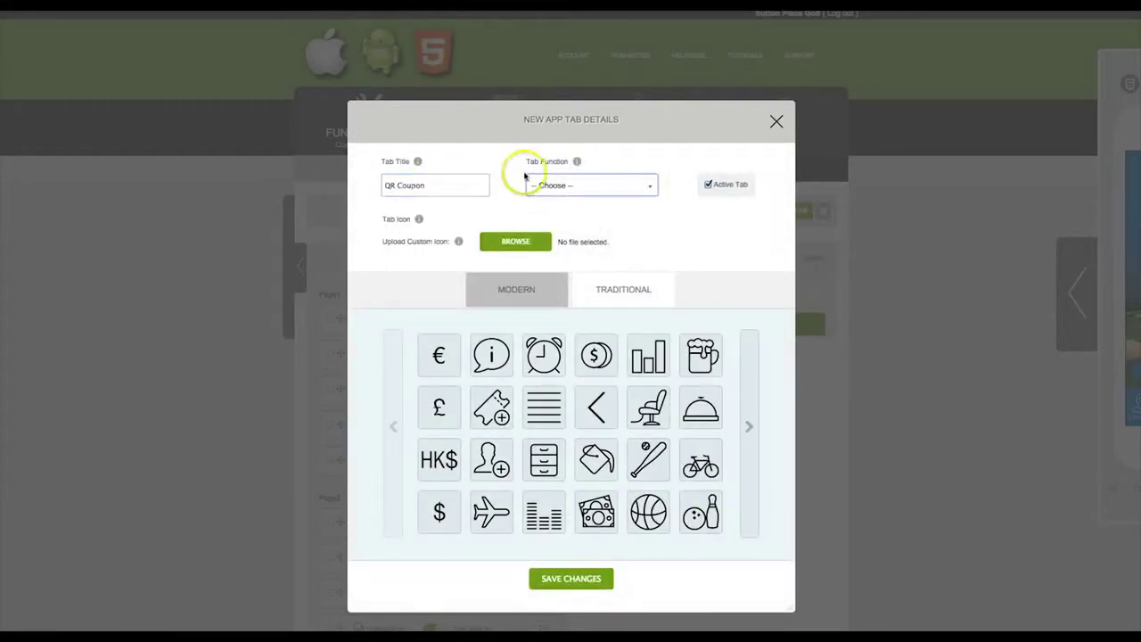
left_click(571, 185)
scroll(577, 285, "down", 3)
scroll(571, 295, "down", 10)
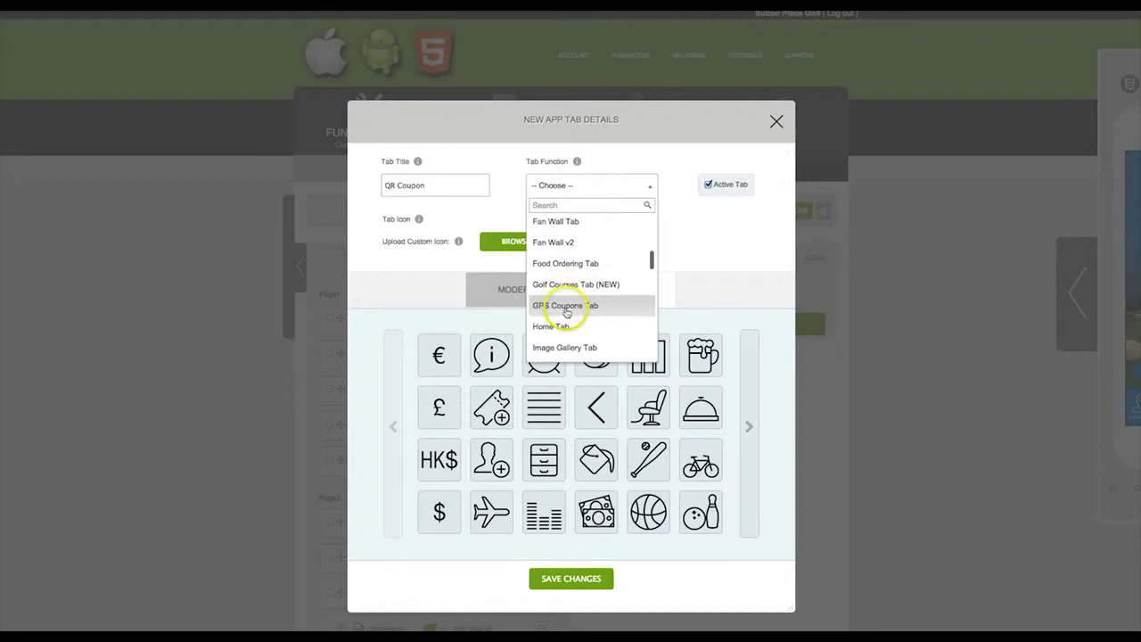
scroll(571, 243, "up", 1)
left_click(569, 244)
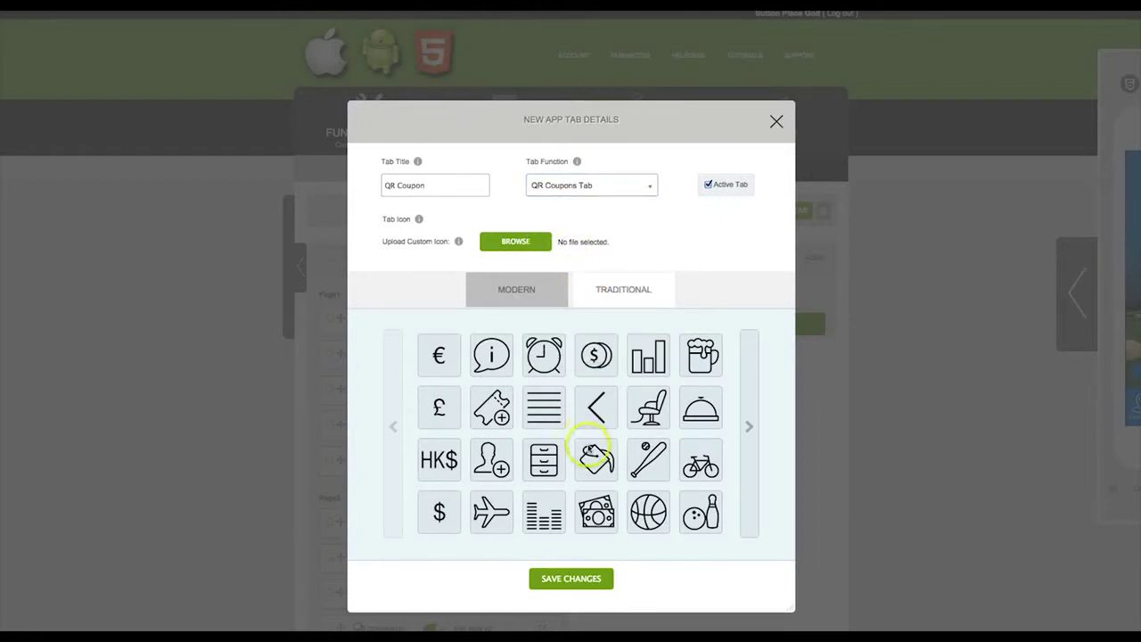
left_click(595, 510)
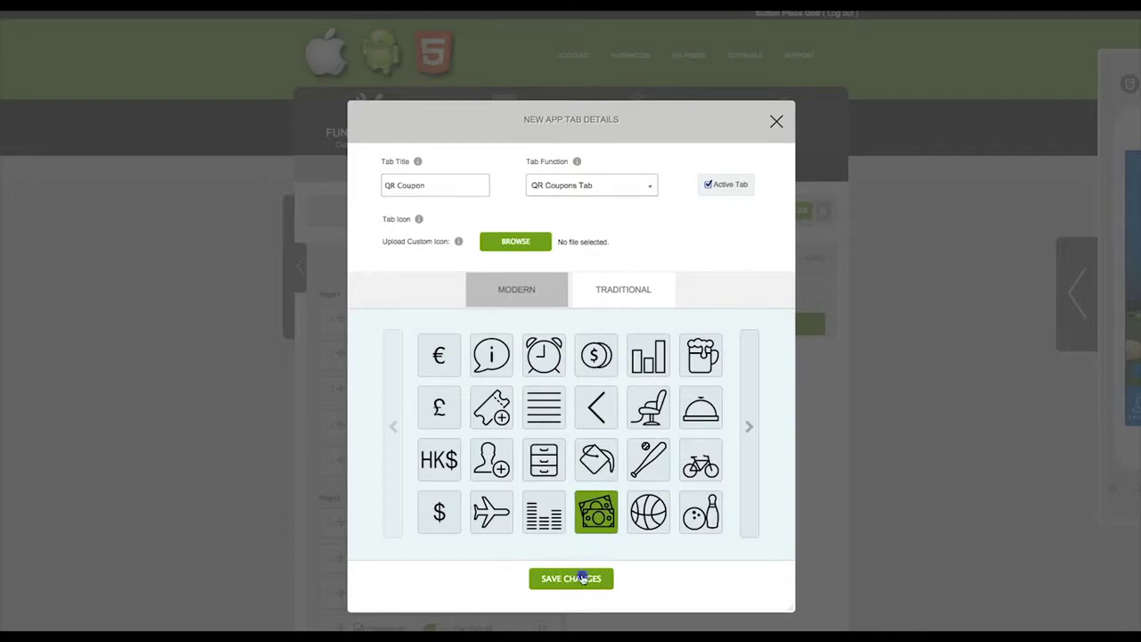
left_click(579, 579)
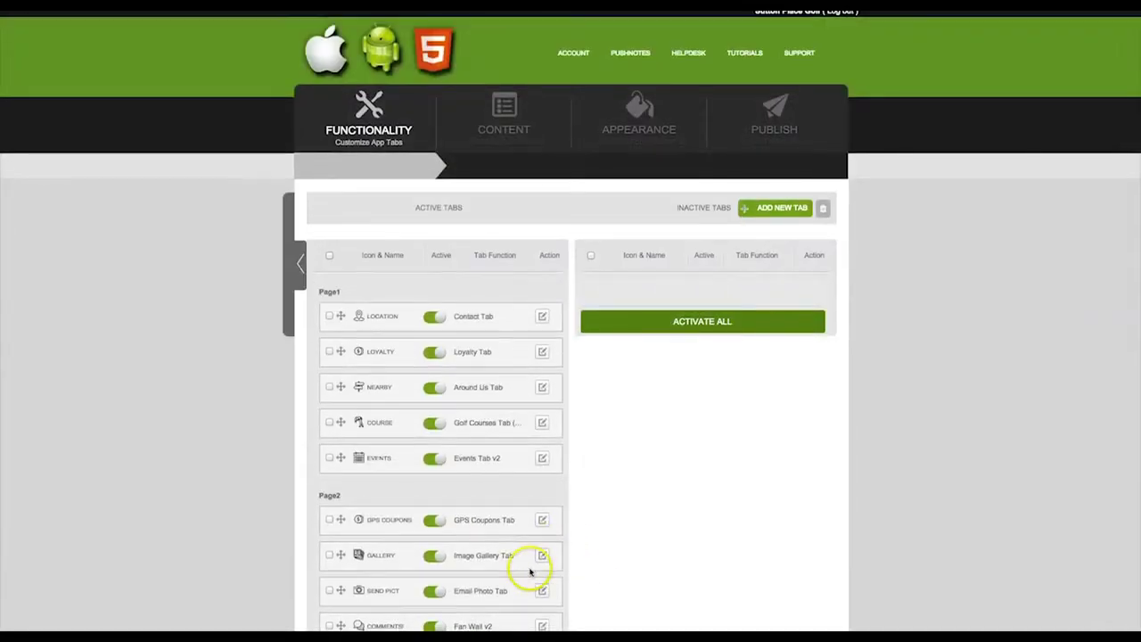
- Drag the QR Coupon tab up the Active Tabs list to sit just below Location on Page1
scroll(482, 535, "down", 6)
scroll(427, 506, "down", 1)
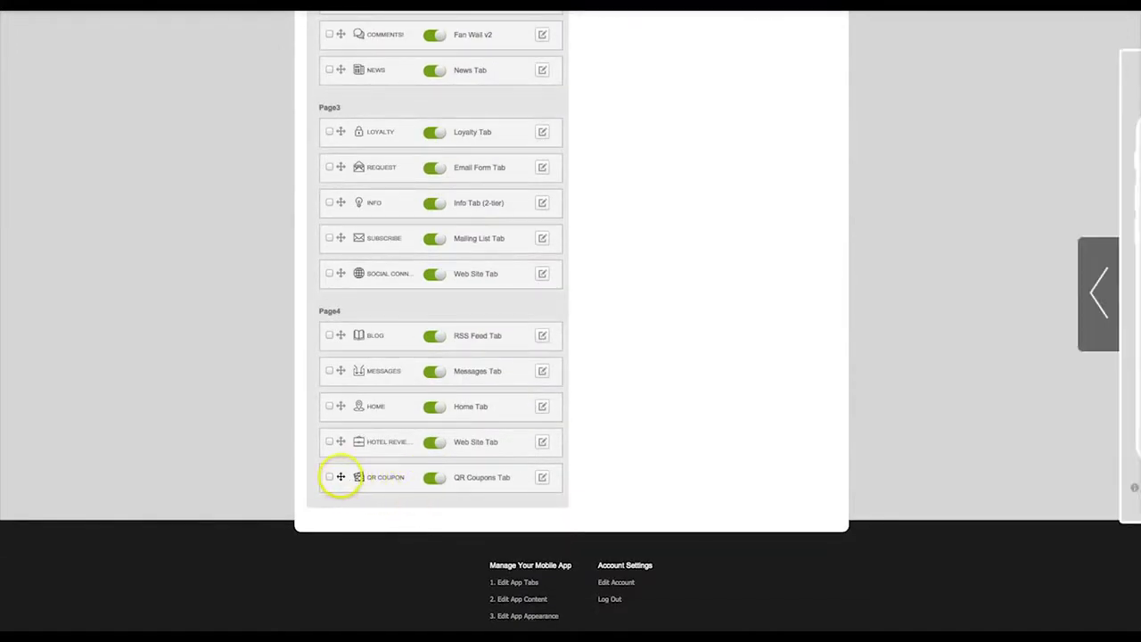
left_click_drag(339, 477, 348, 184)
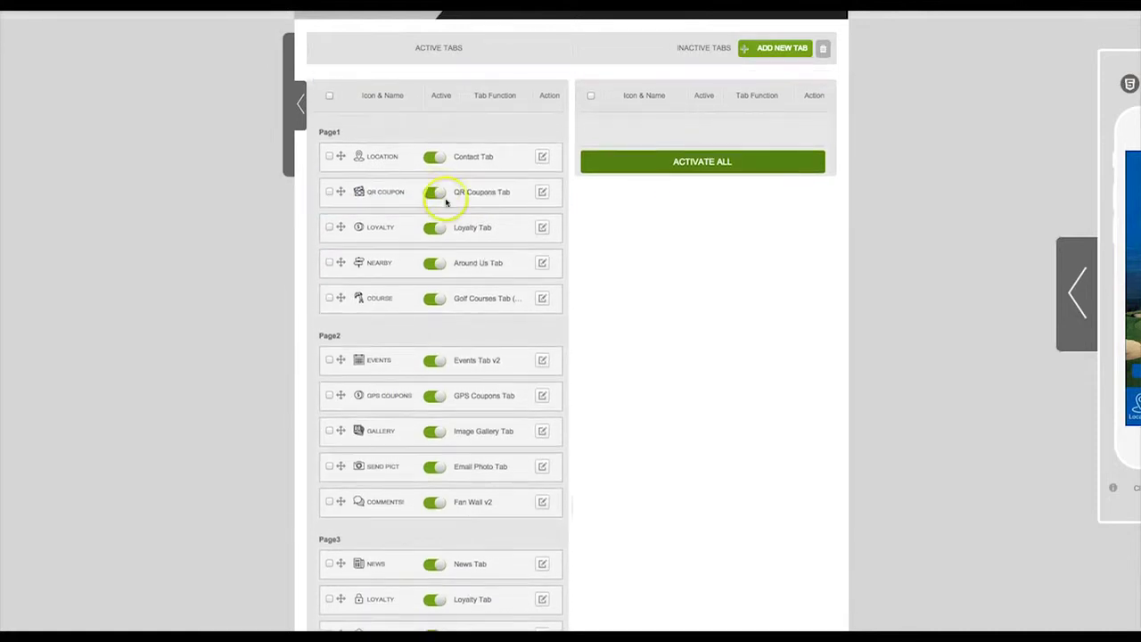
scroll(438, 204, "up", 3)
- Go to the QR Coupon content page and start a new QR coupon
left_click(507, 103)
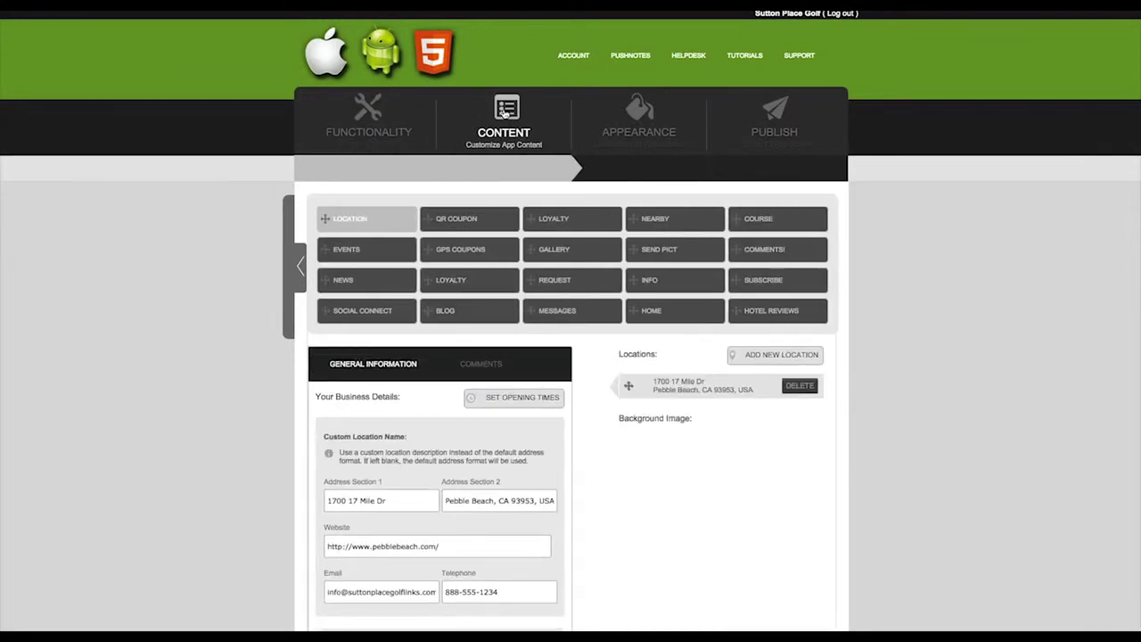
left_click(467, 220)
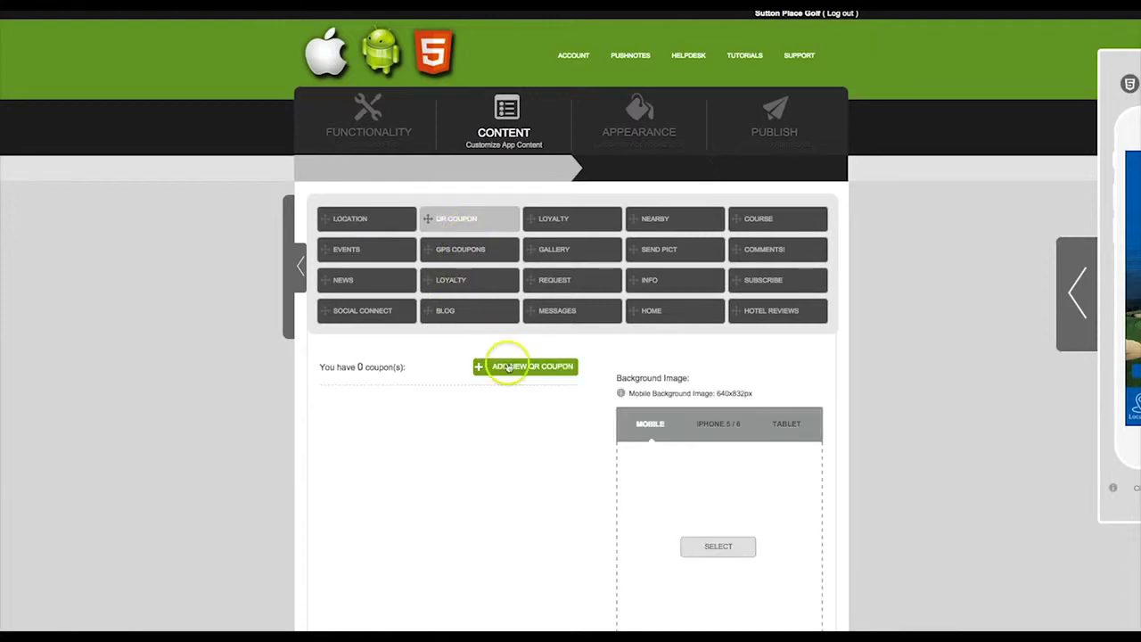
left_click(512, 368)
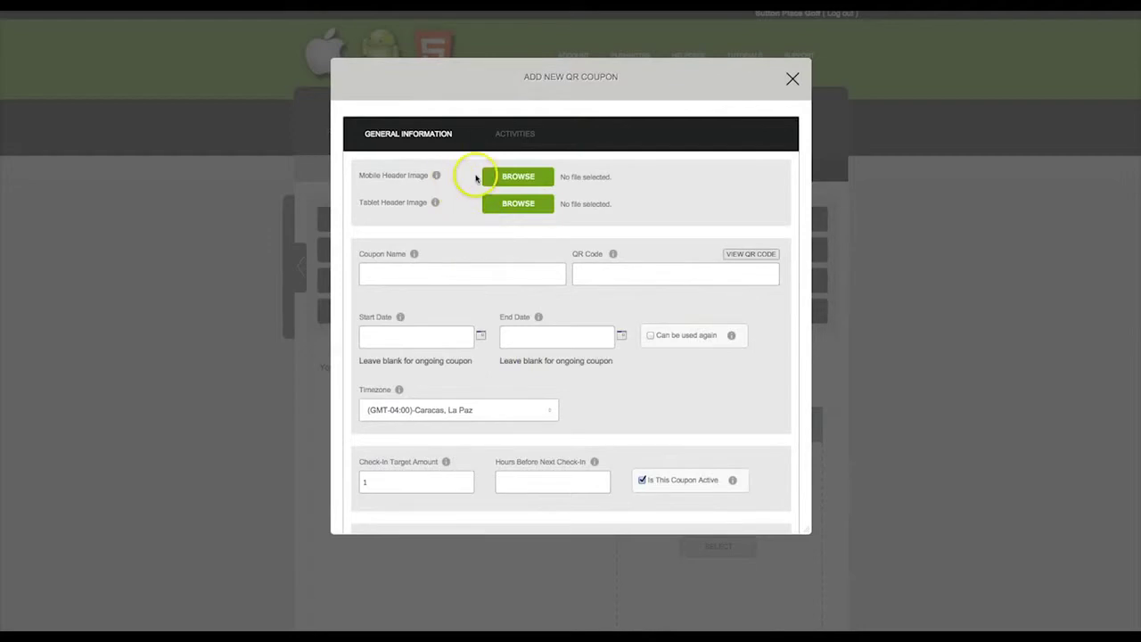
- Attach header-pebble-mobile.jpg and header-pebble-tablet.jpg as the mobile and tablet header images
left_click(515, 177)
double_click(268, 182)
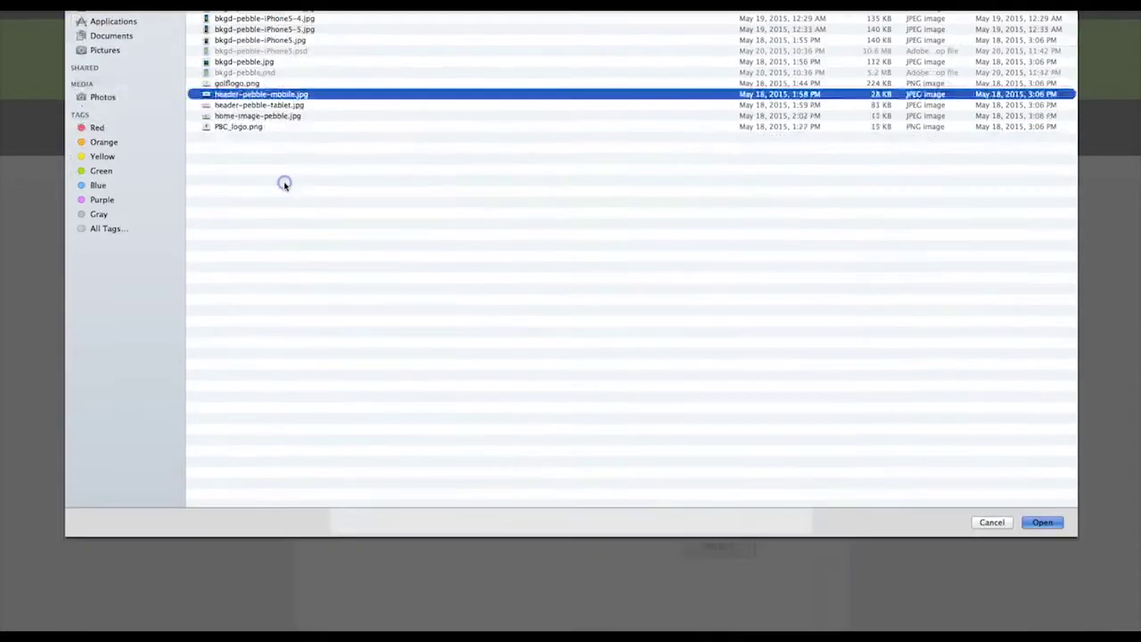
left_click(504, 204)
double_click(259, 191)
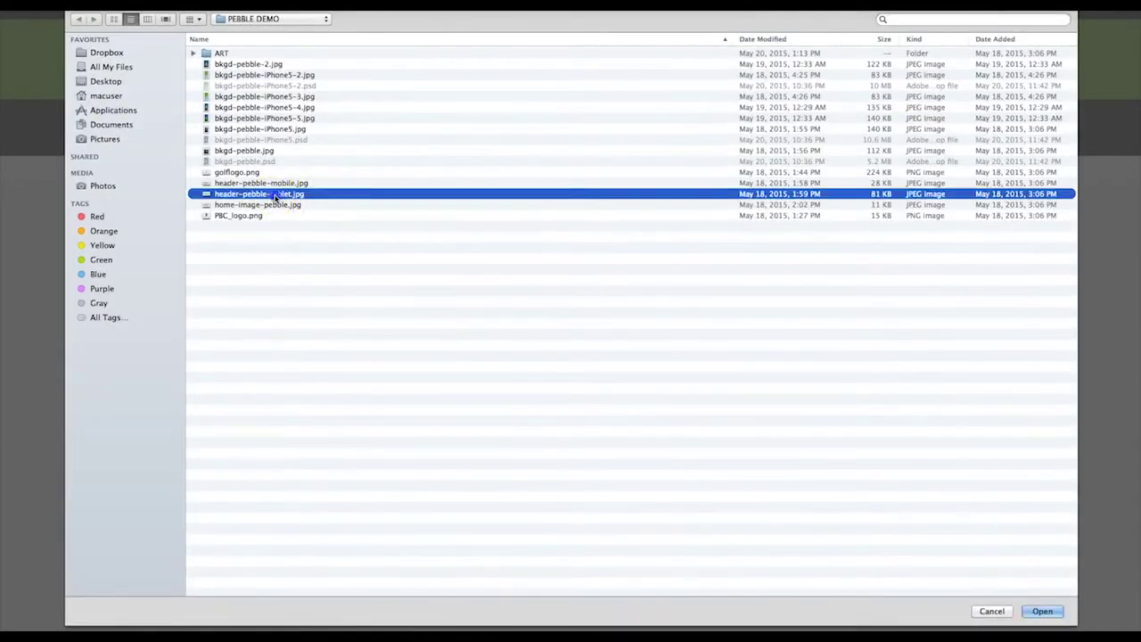
left_click(428, 270)
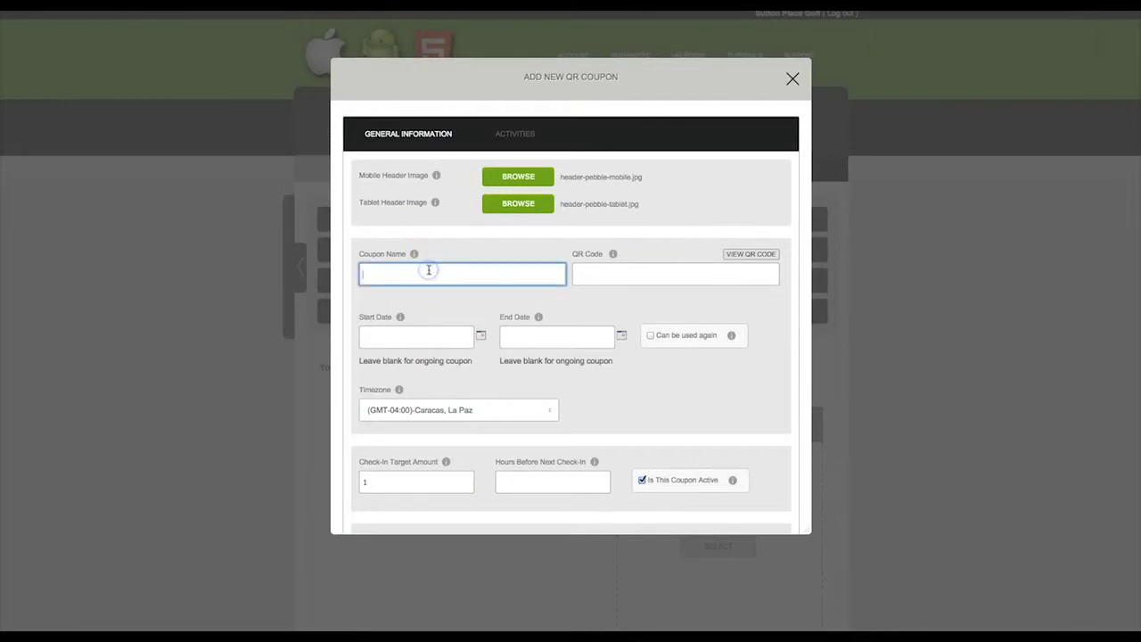
- Name the coupon Free Golf Cart Rental, give it QR code freegolfcart123, and tick 'Can be used again'
type("Free So")
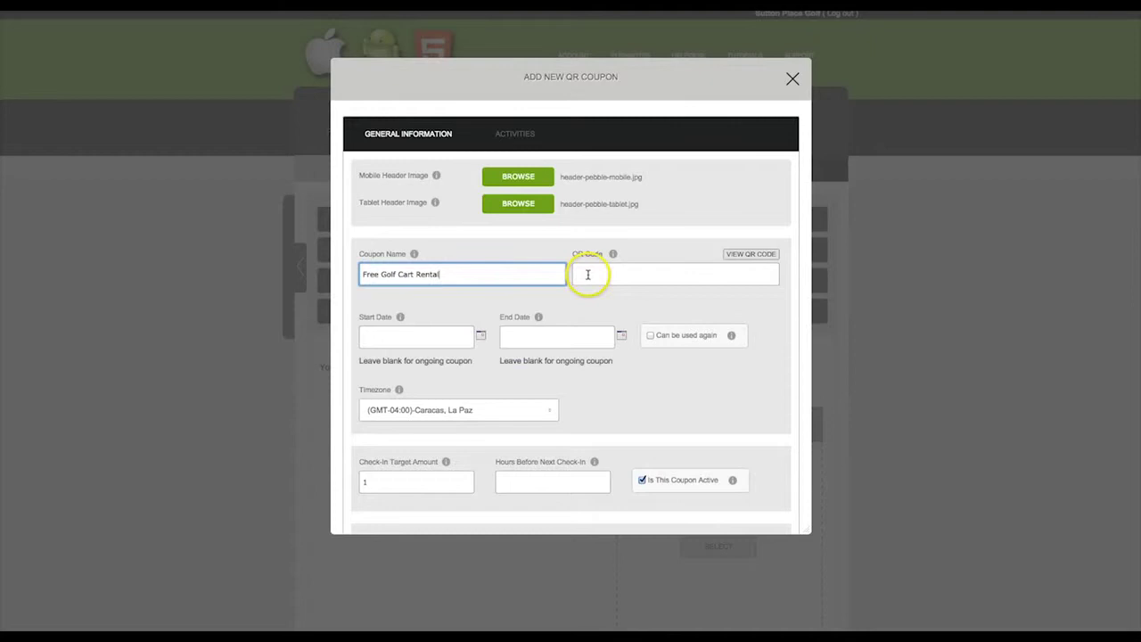
left_click(587, 275)
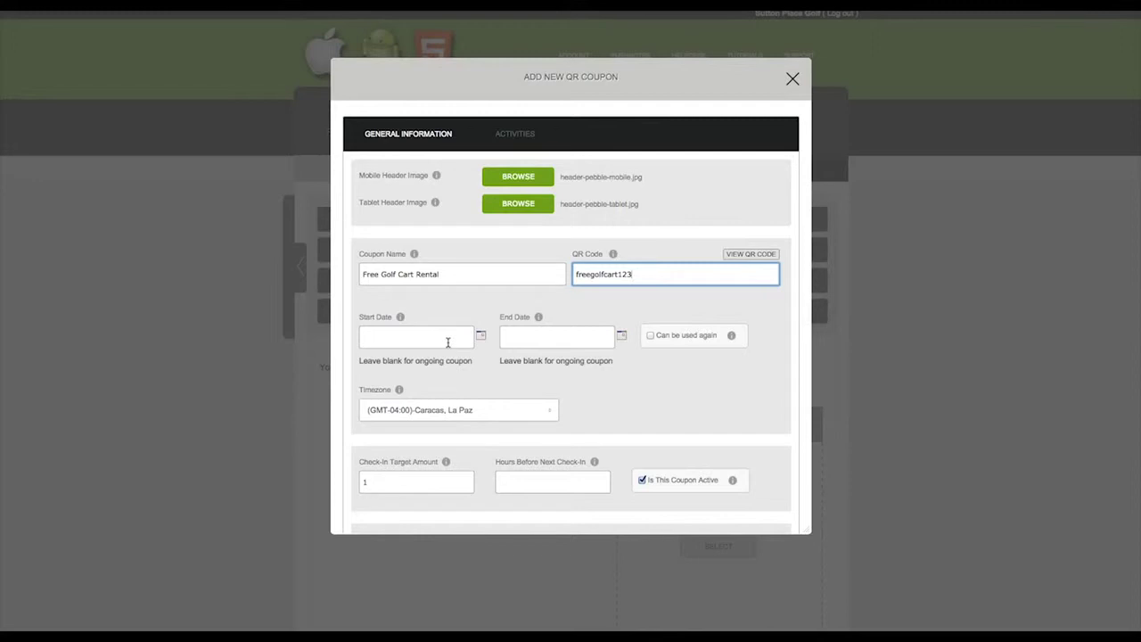
left_click(648, 336)
left_click(650, 336)
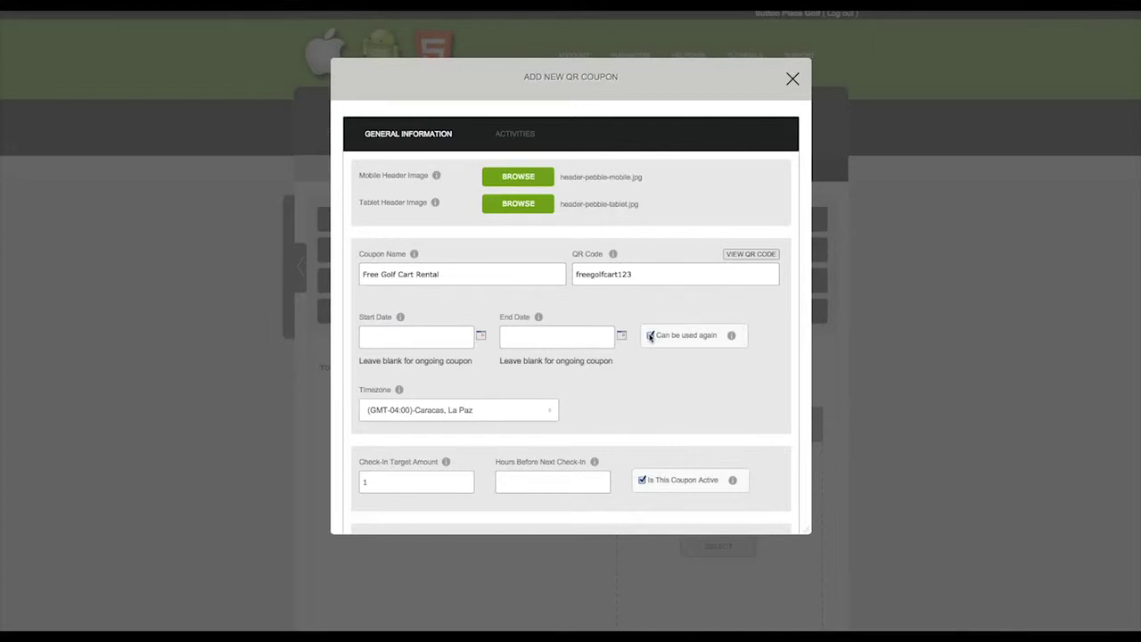
- Set Eastern Time (US & Canada), a 5 check-in target, 24 hours between check-ins, and keep the coupon active
left_click(509, 410)
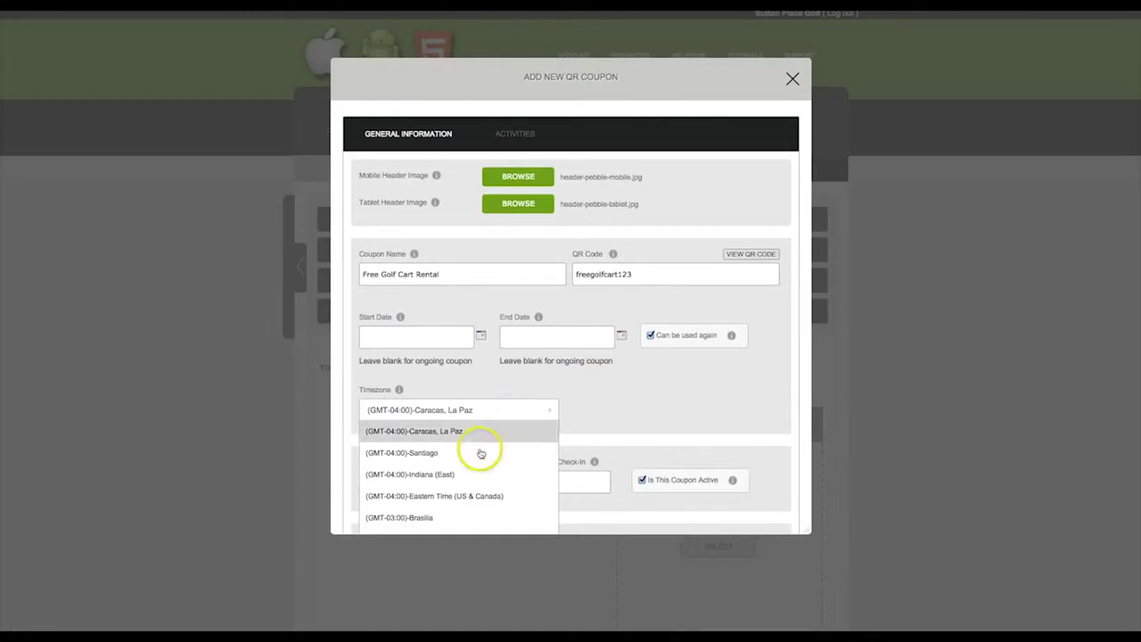
left_click(460, 496)
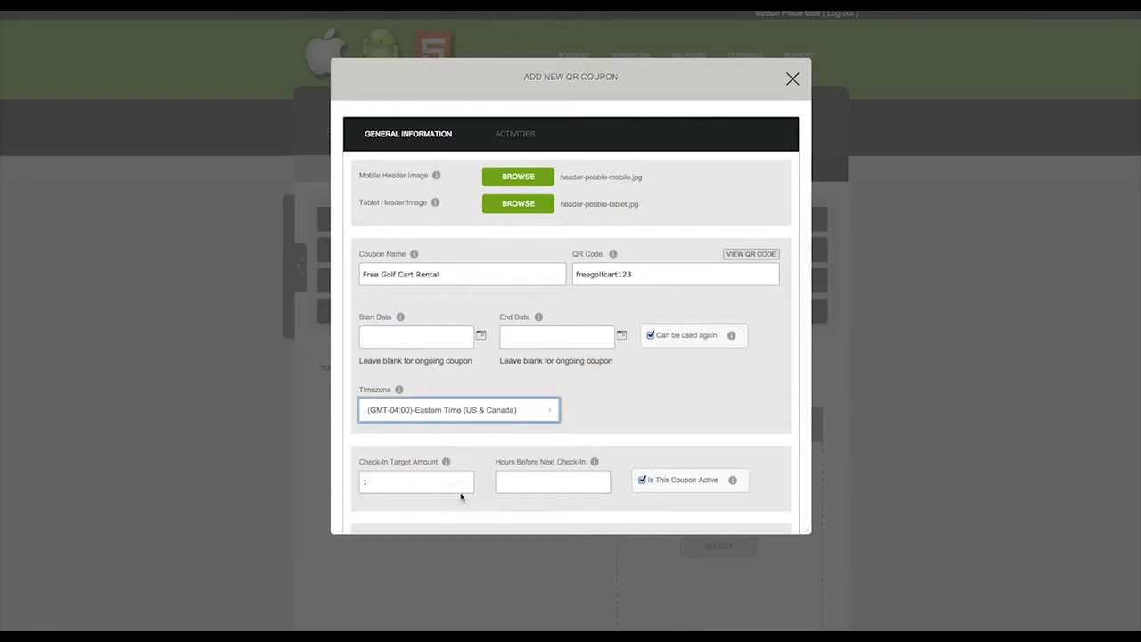
double_click(415, 482)
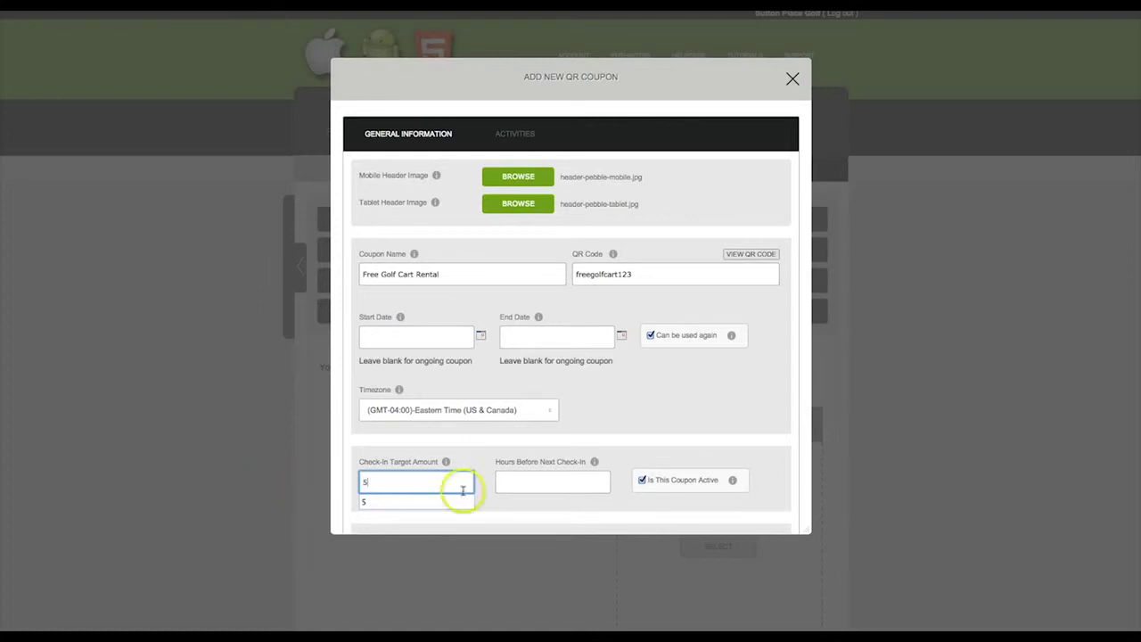
left_click(528, 480)
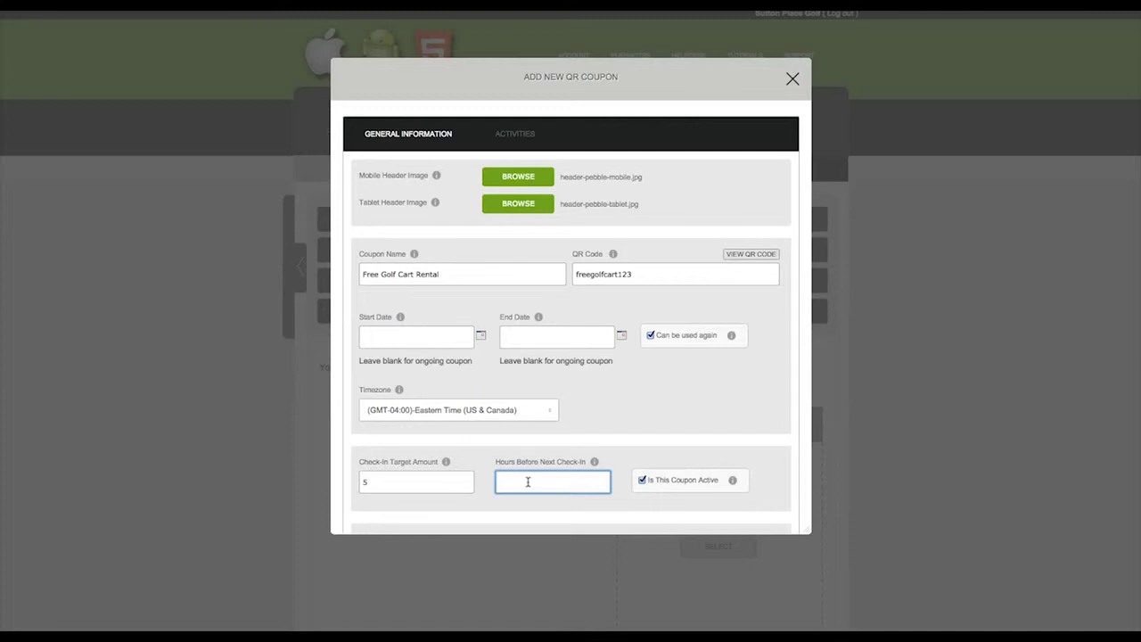
type("24")
left_click(537, 479)
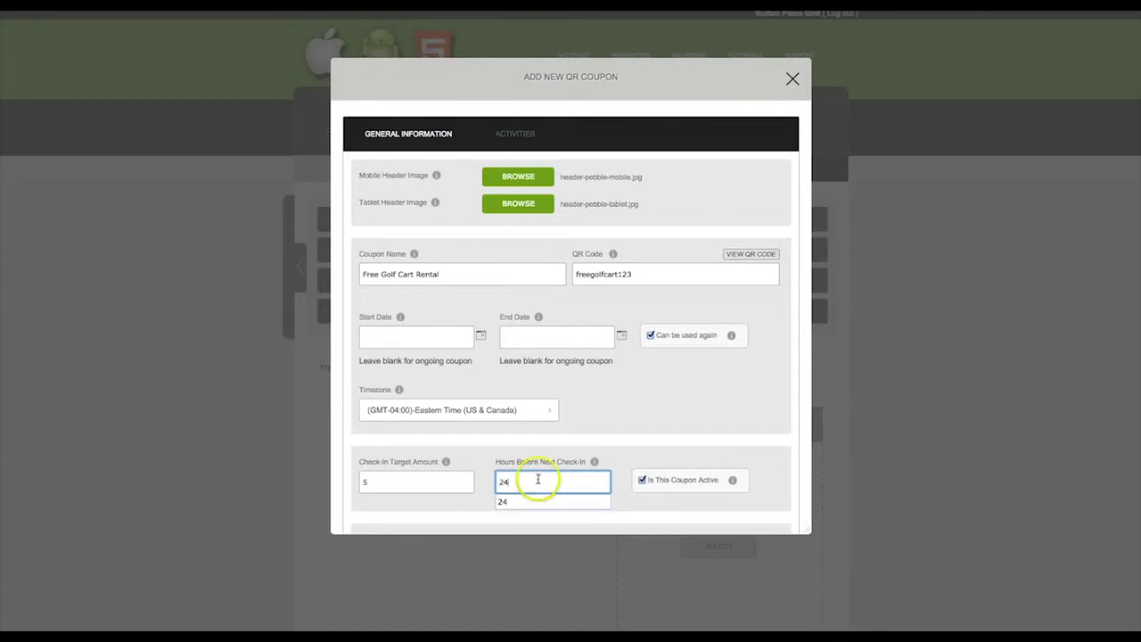
left_click(642, 481)
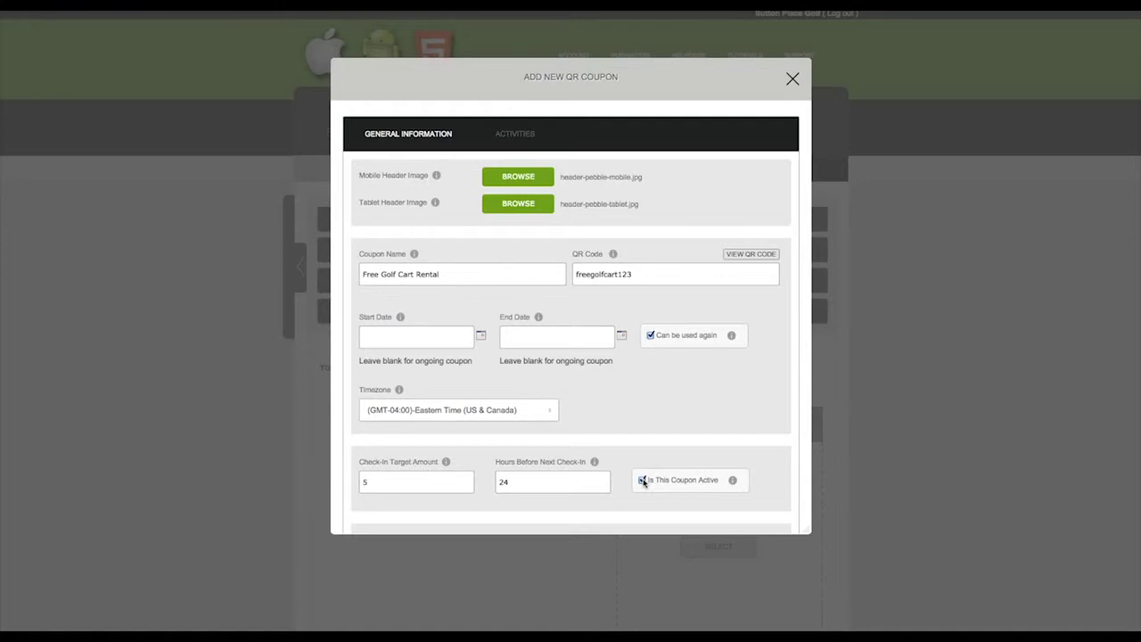
- Enter the coupon description 'Receive a free golf rental on your 5th rental.'
scroll(643, 482, "down", 2)
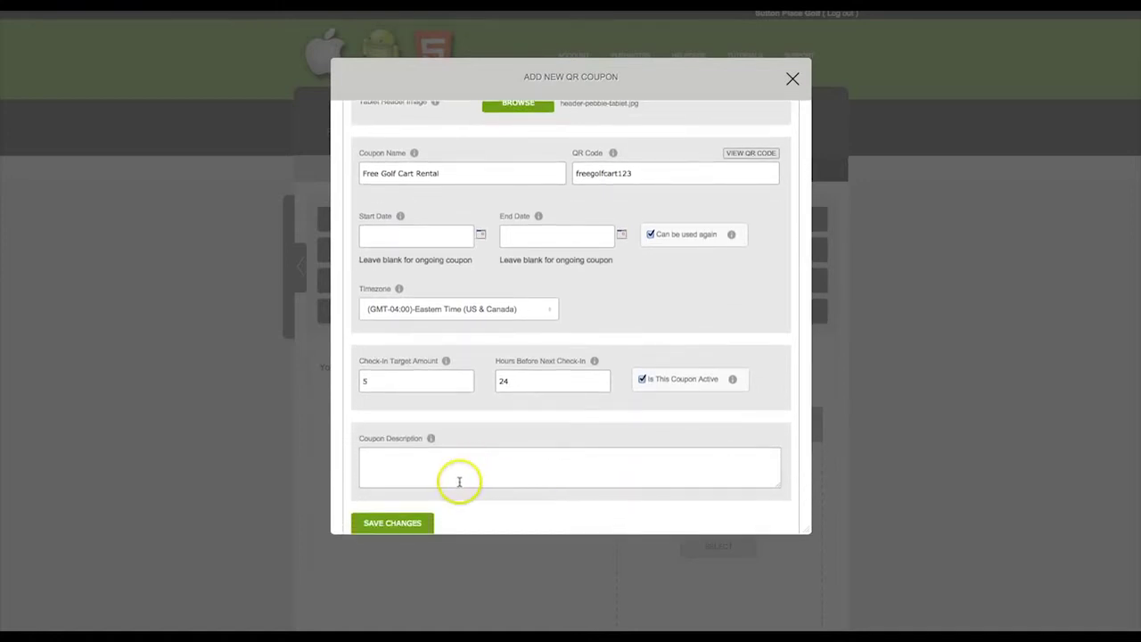
left_click(419, 457)
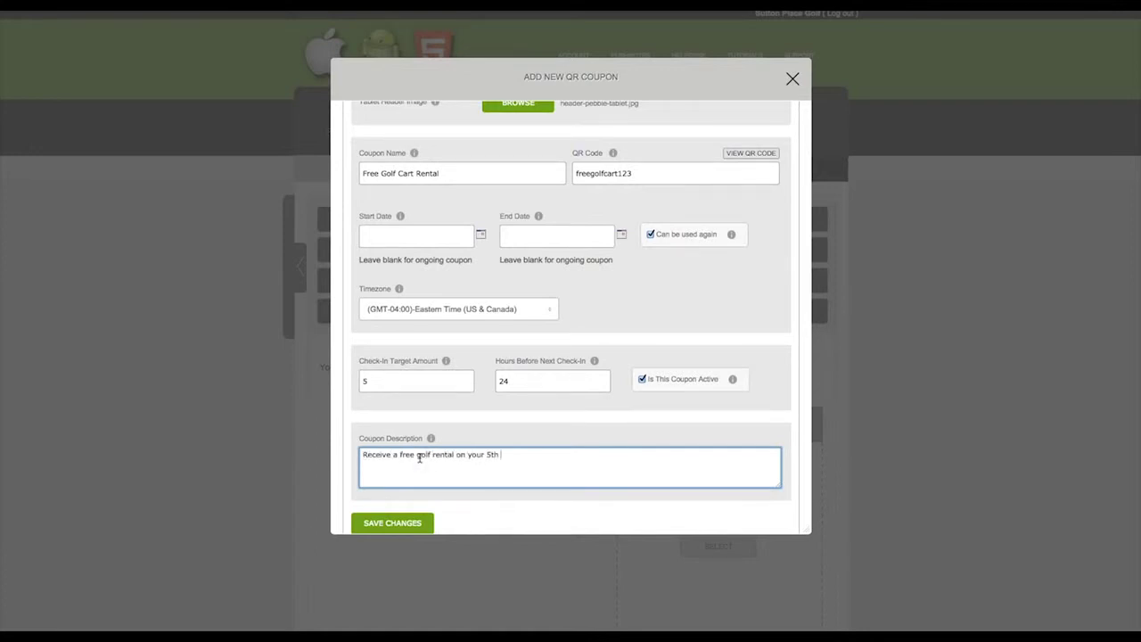
type("Receive a free golf rental on your 5th rental.")
- Save the coupon without cropping either header image, then close the dialog
scroll(471, 496, "down", 1)
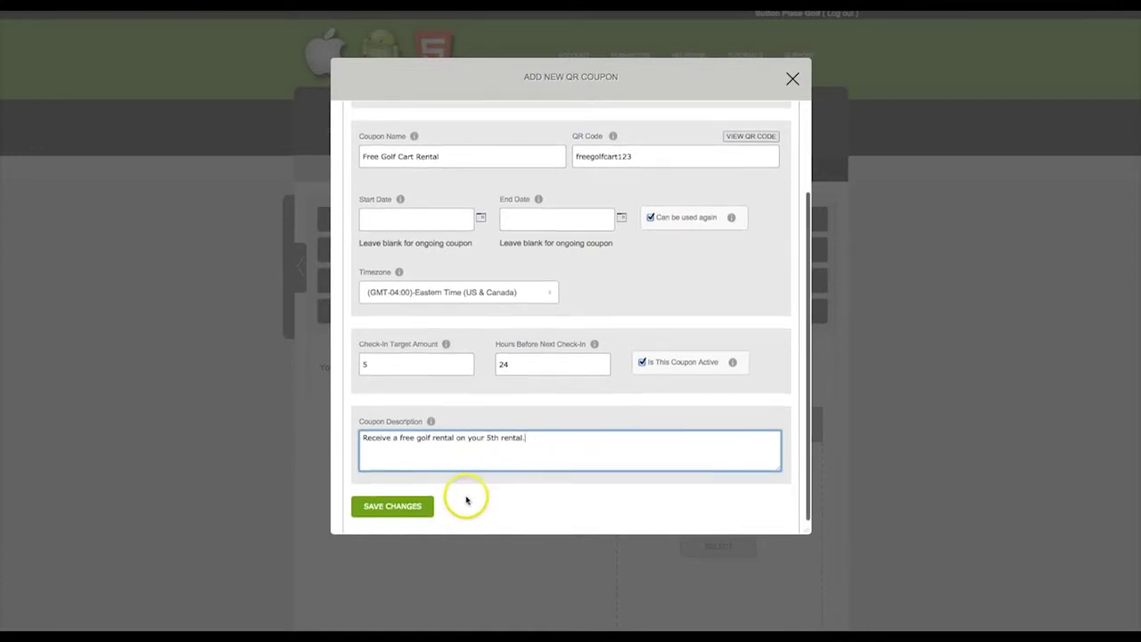
left_click(397, 506)
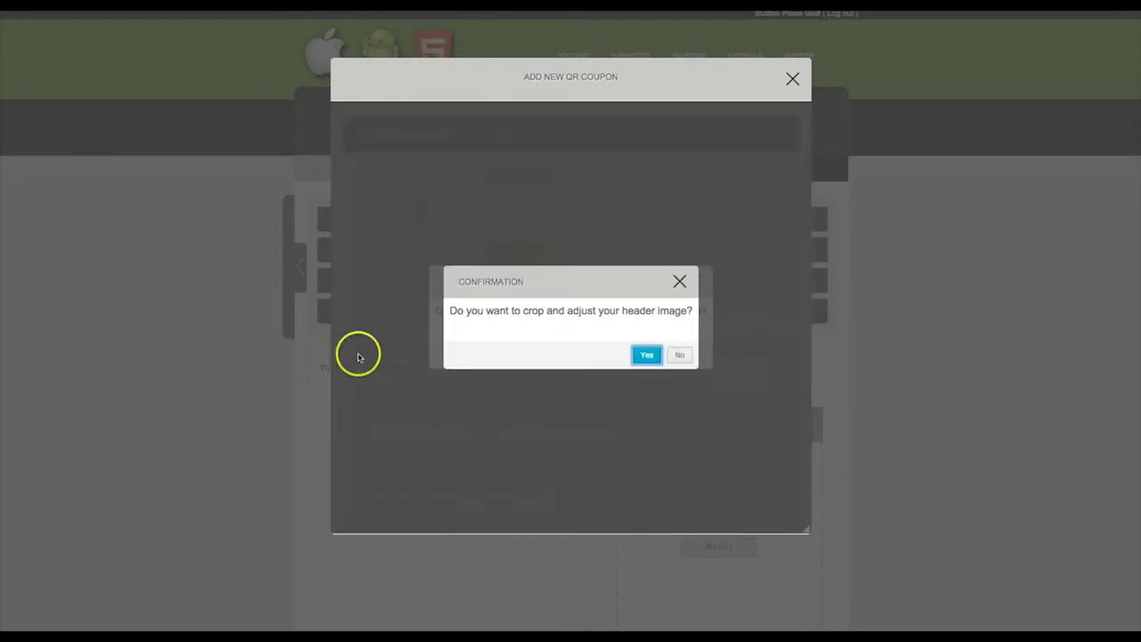
left_click(679, 281)
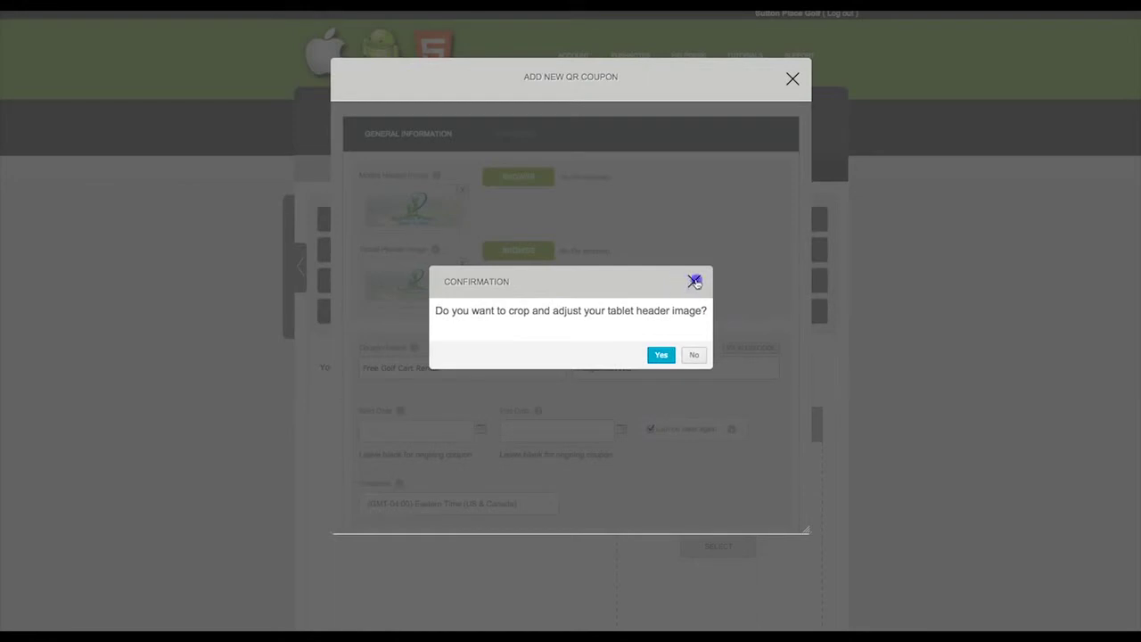
left_click(694, 282)
left_click(792, 77)
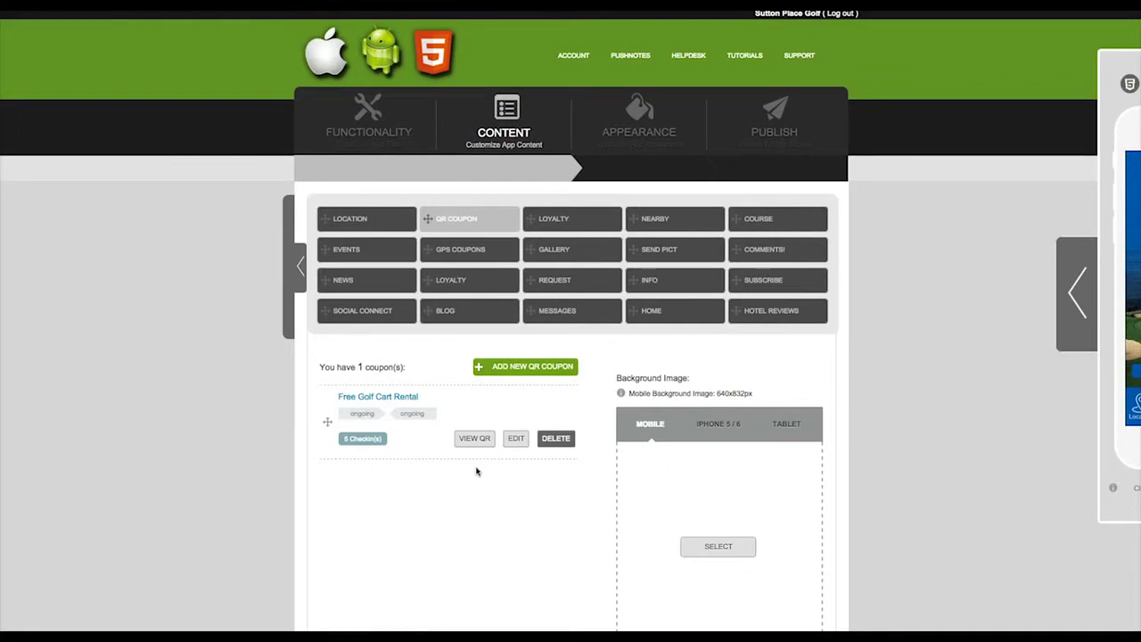
- Set the mobile background image to CUSTOM_BG8.PNG from Your Images
left_click(713, 545)
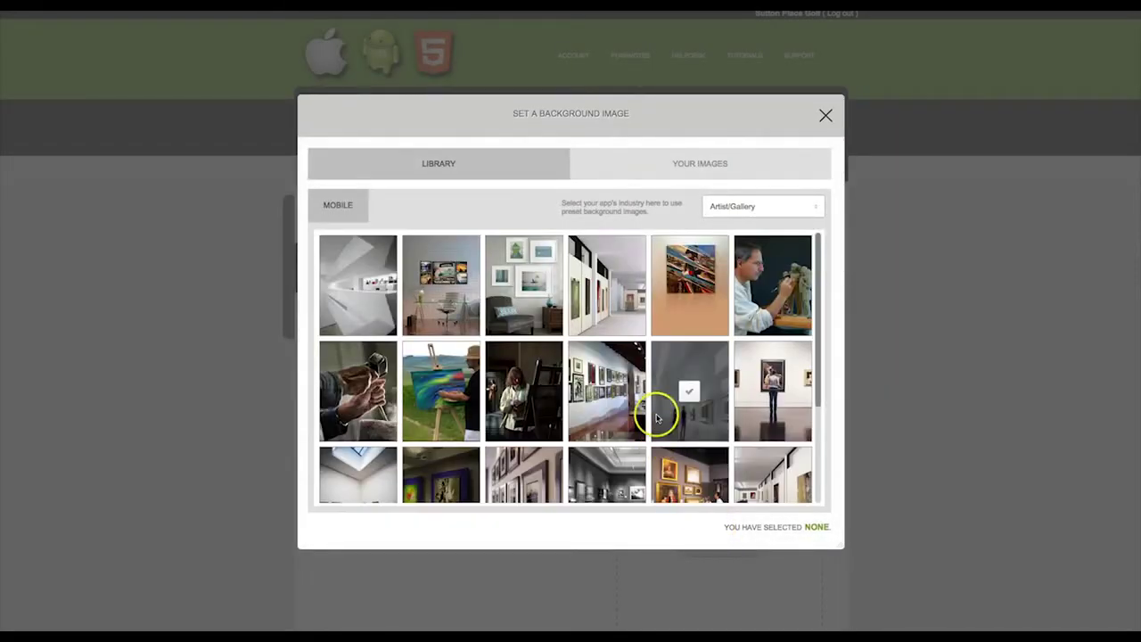
left_click(755, 208)
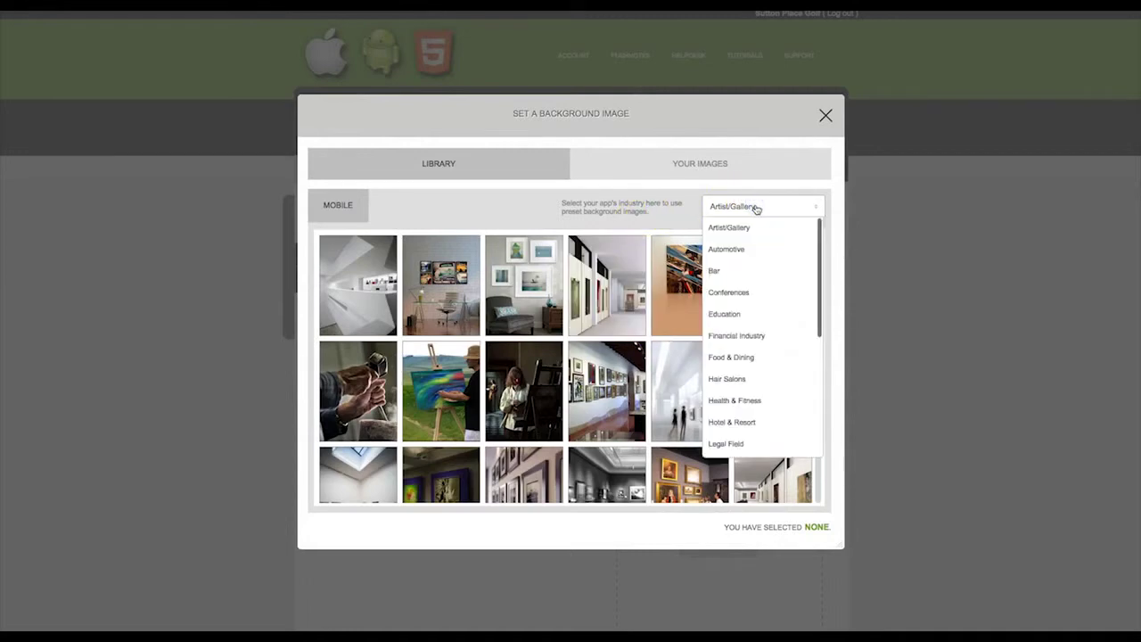
left_click(691, 165)
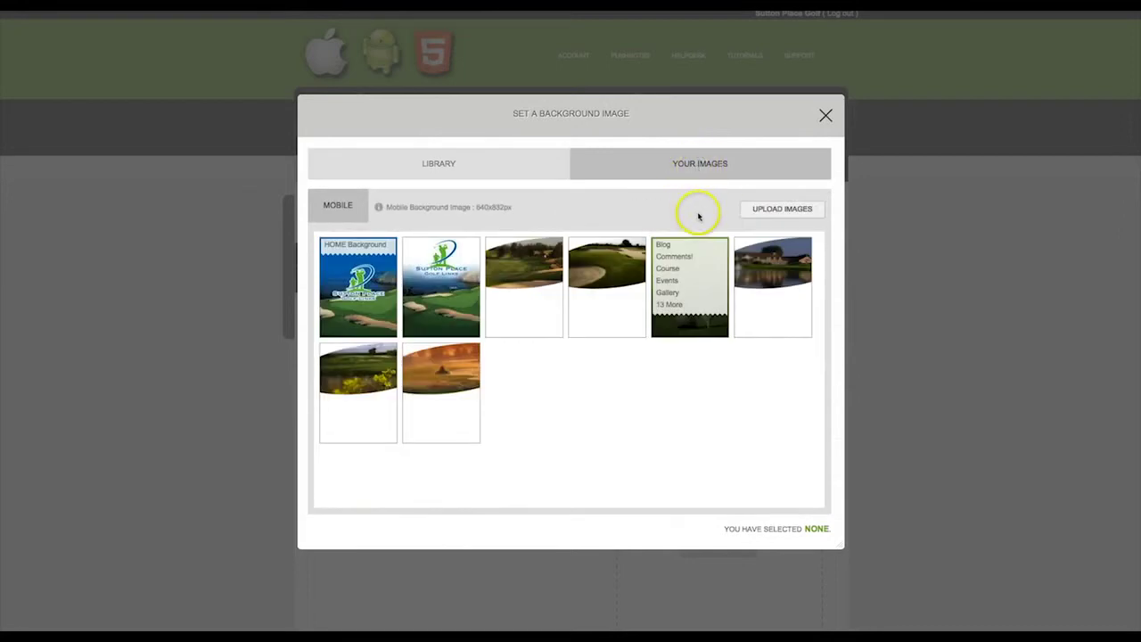
left_click(688, 287)
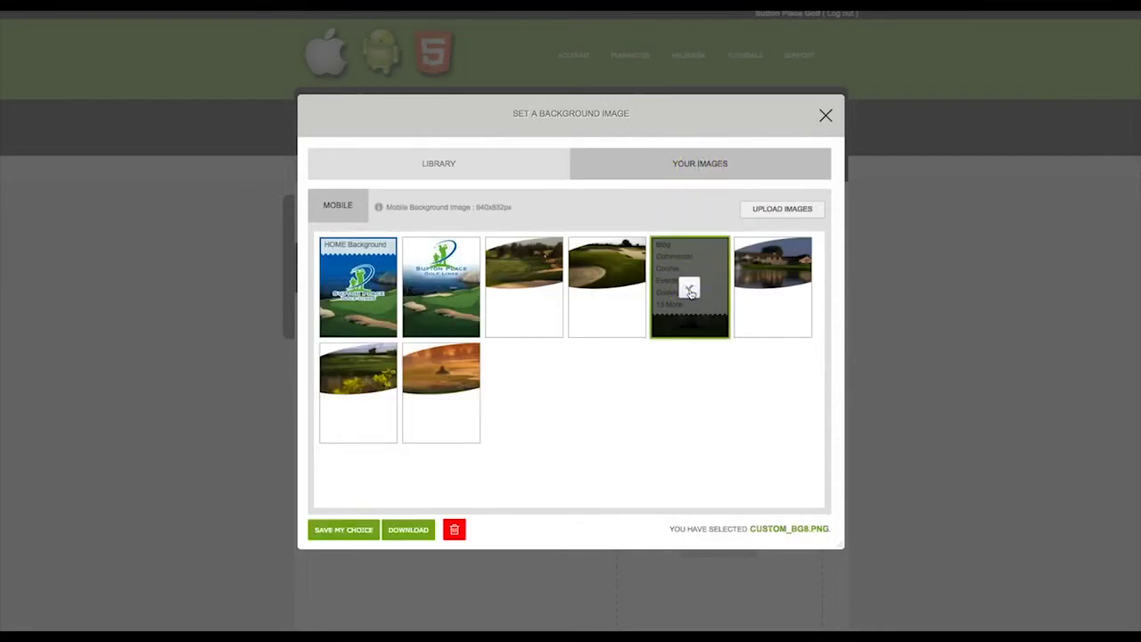
left_click(352, 531)
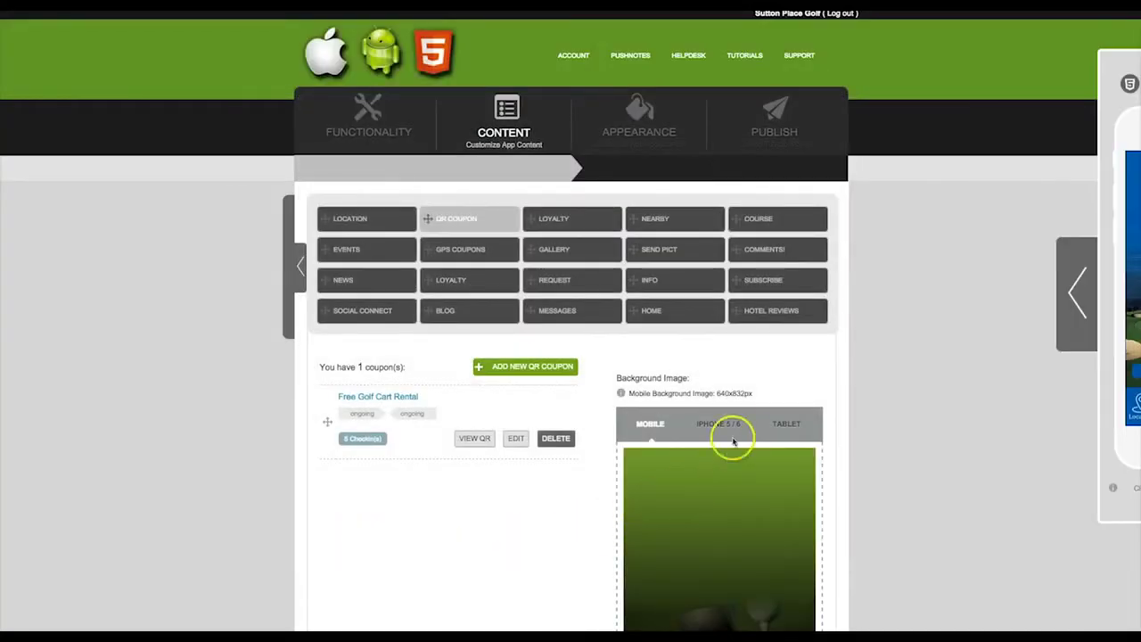
- Choose the same CUSTOM_BG8.PNG golf image as the iPhone 5/6 background
left_click(729, 423)
left_click(710, 547)
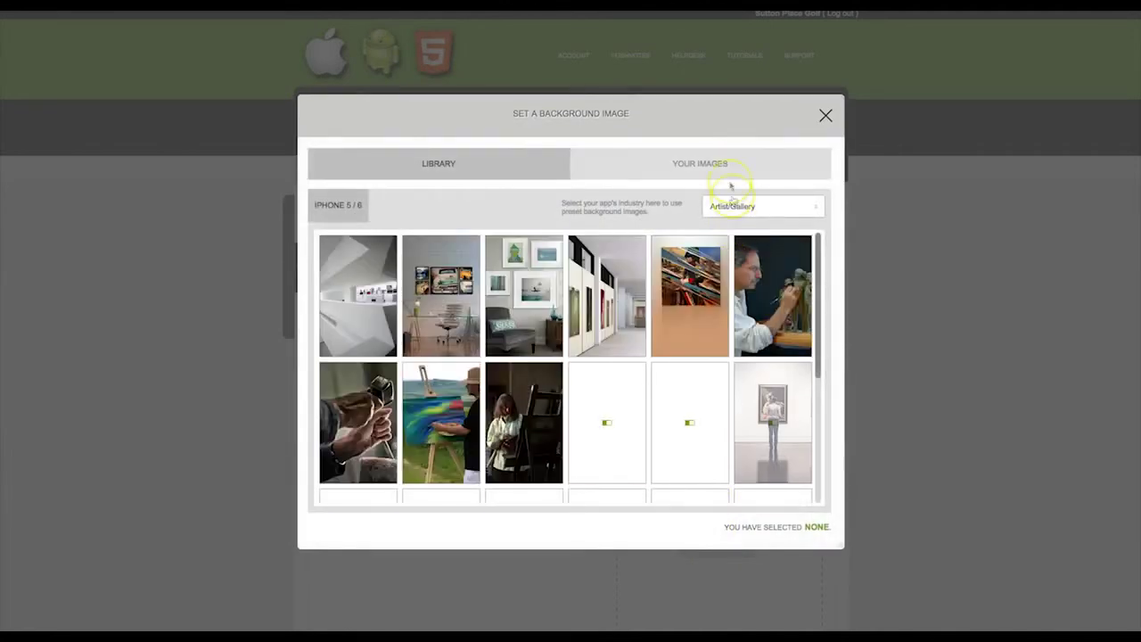
left_click(720, 162)
left_click(691, 299)
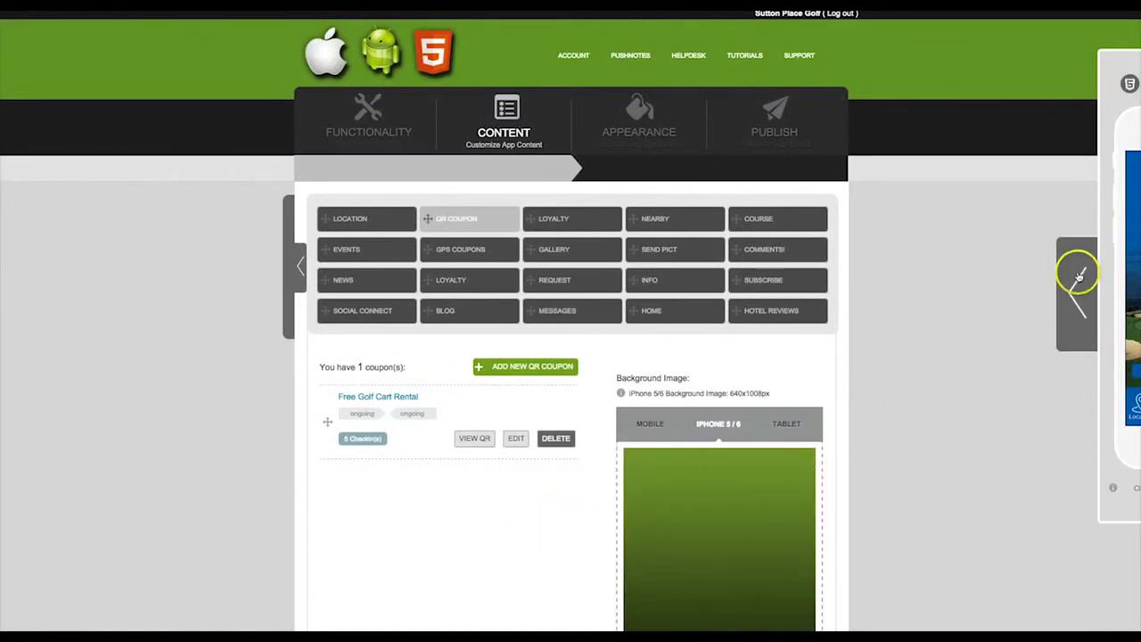
- Start the Mobile App preview in the side previewer panel
left_click(1077, 283)
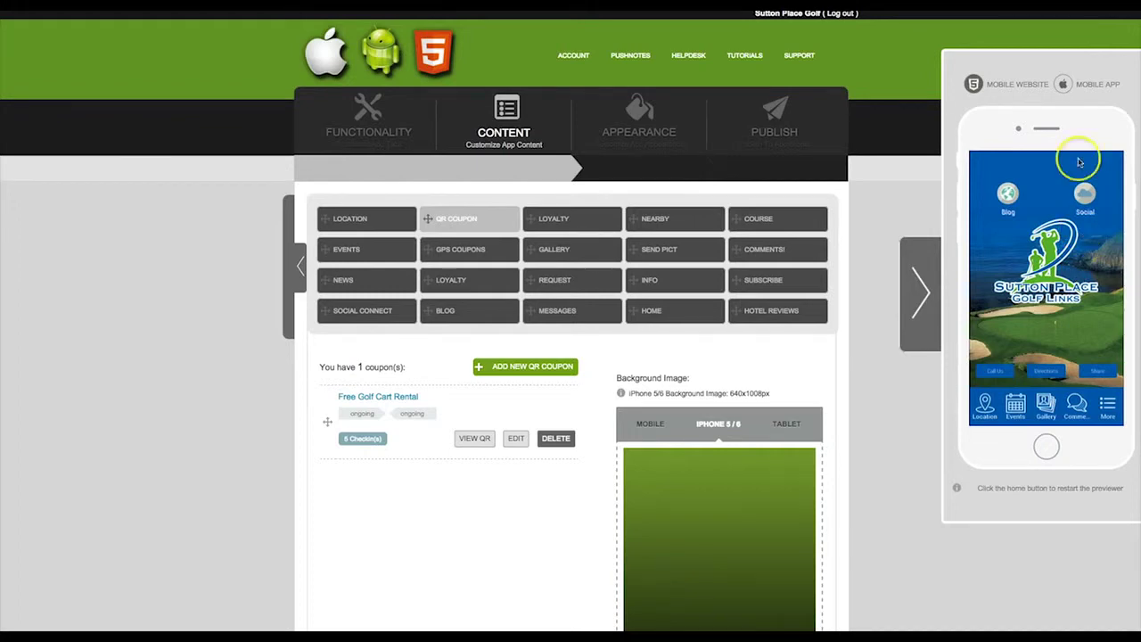
left_click(1086, 86)
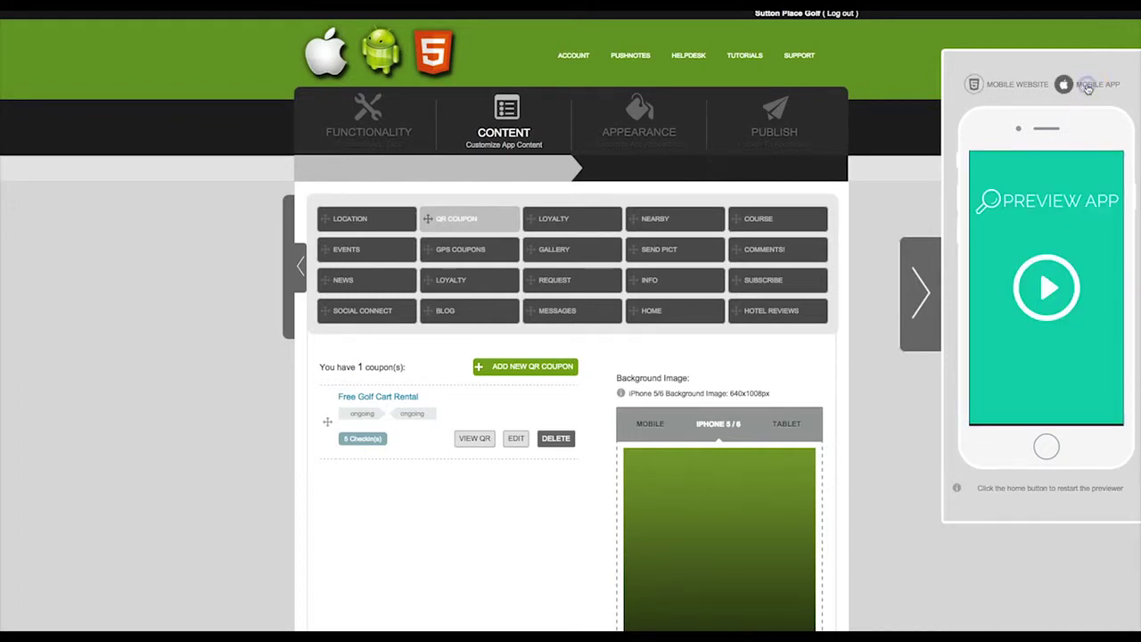
left_click(1049, 297)
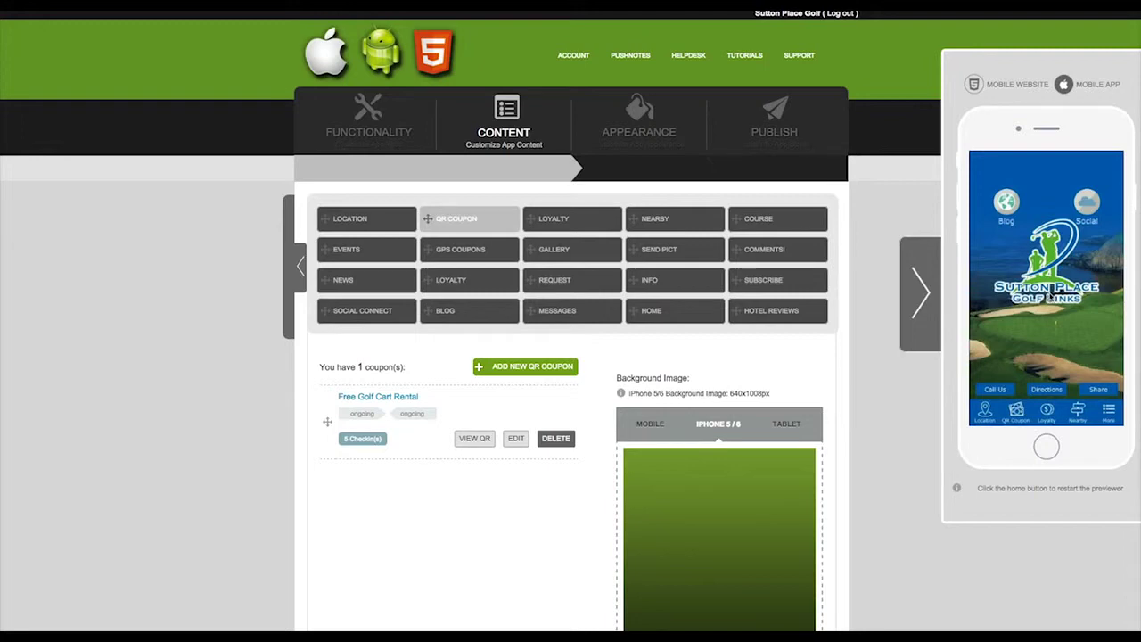
- View the Free Golf Cart Rental coupon under the QR Coupon tab, then collapse the preview
left_click(1016, 411)
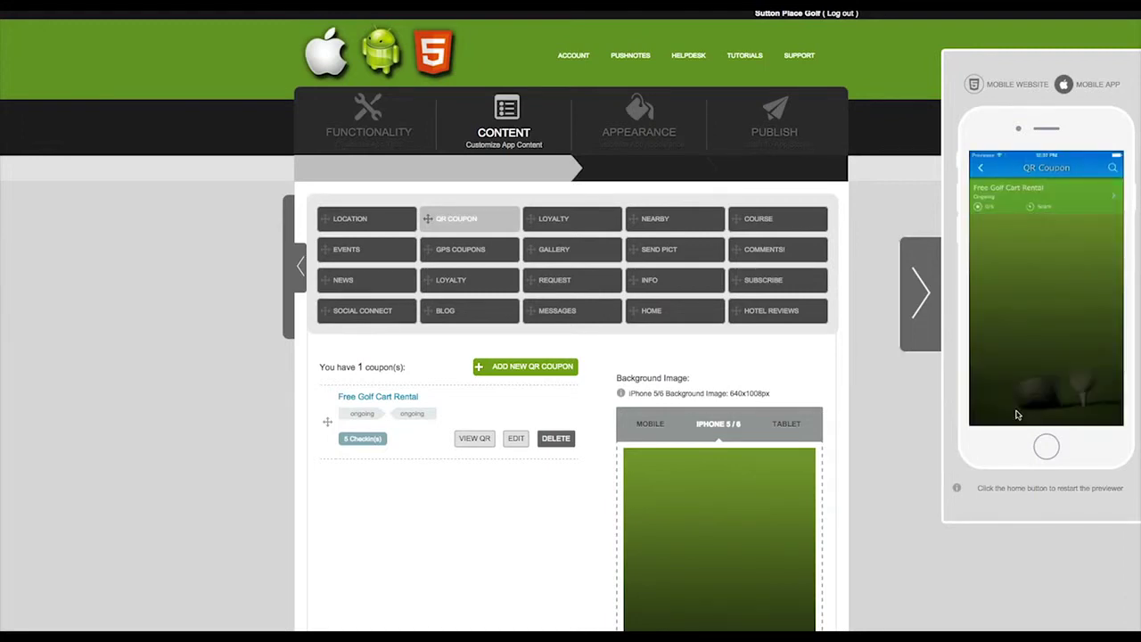
left_click_drag(1017, 414, 1008, 281)
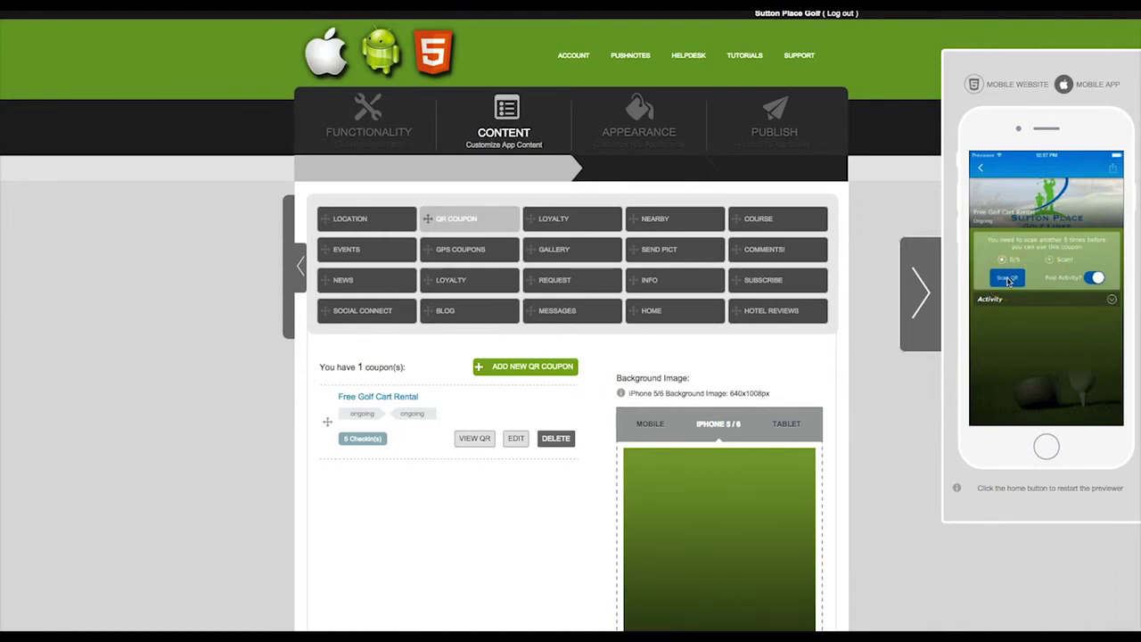
left_click_drag(1008, 280, 923, 292)
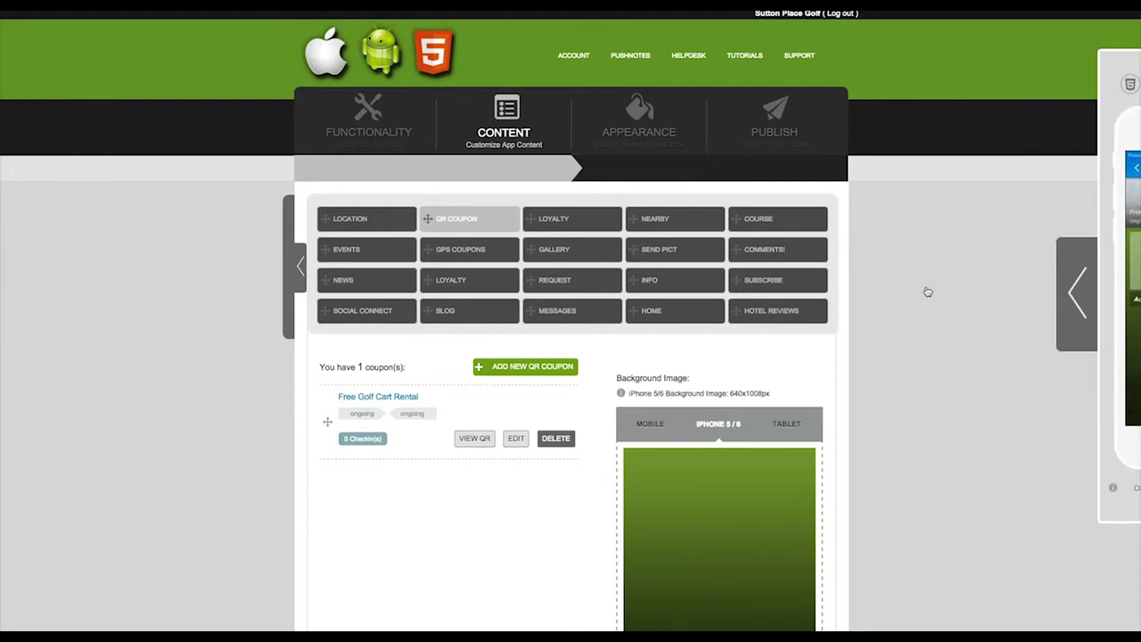
- Show the QR code for the Free Golf Cart Rental coupon with VIEW QR
left_click_drag(499, 470, 564, 440)
left_click(475, 438)
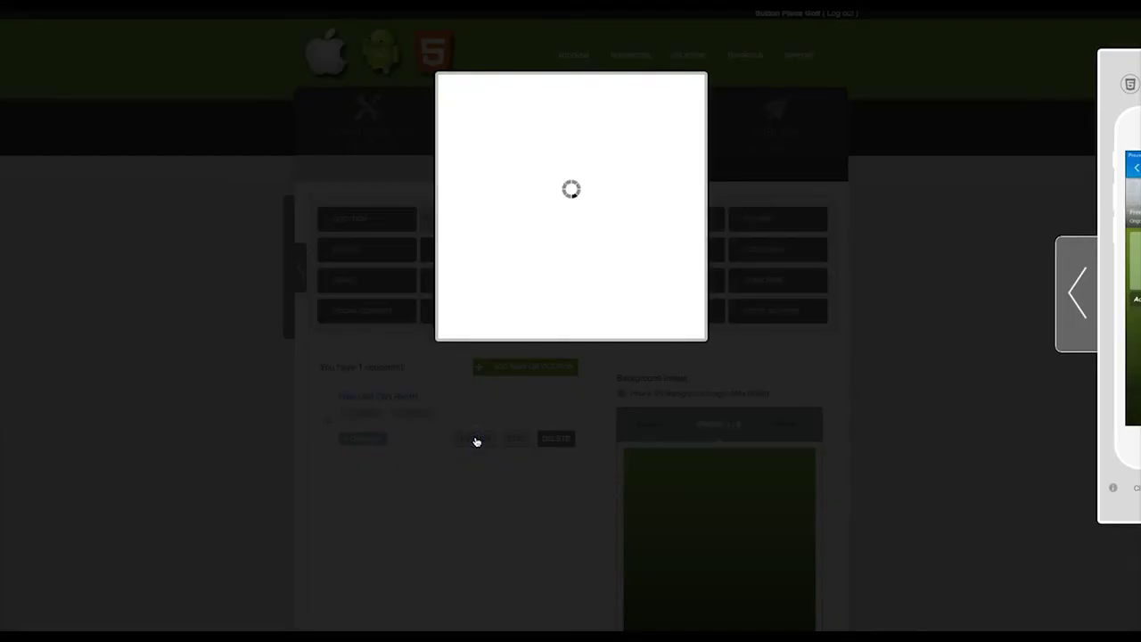